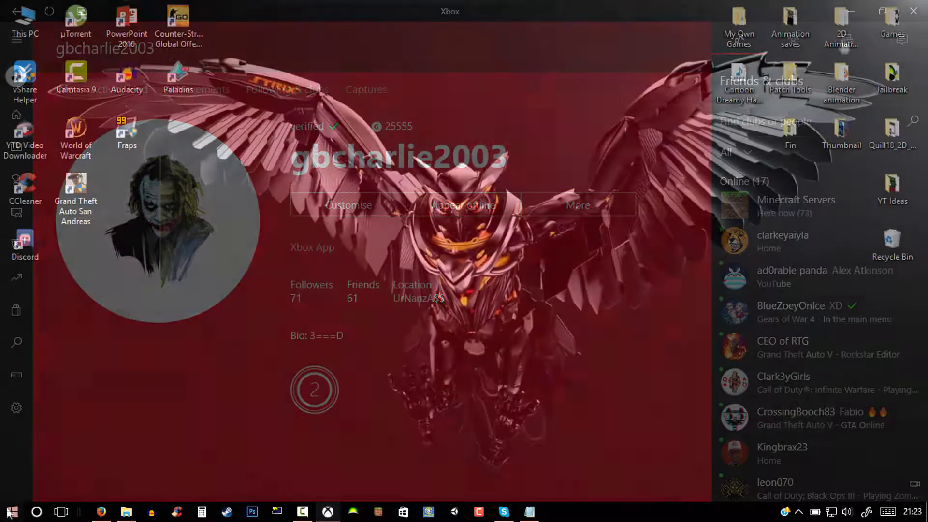
Open the Windows Store, search for "xbox beta" and open the Xbox (beta) app page.
left_click(11, 513)
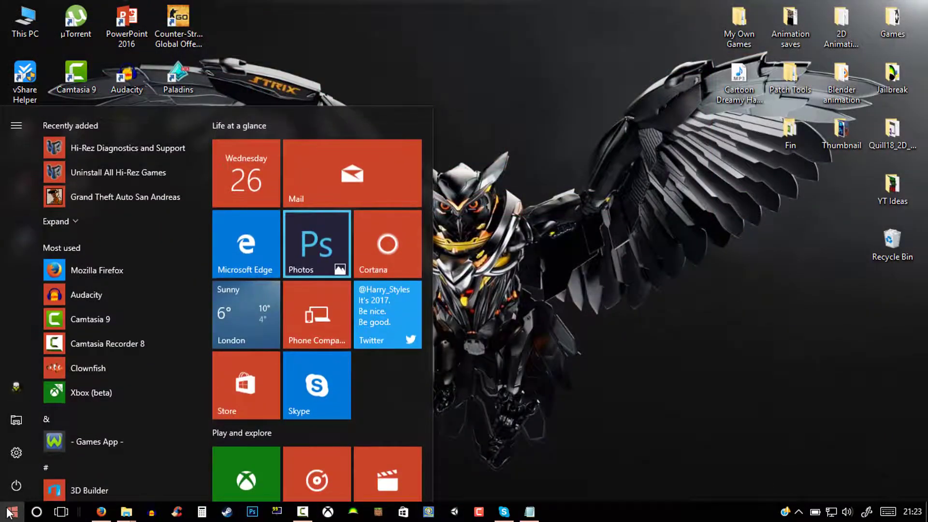
type("sto")
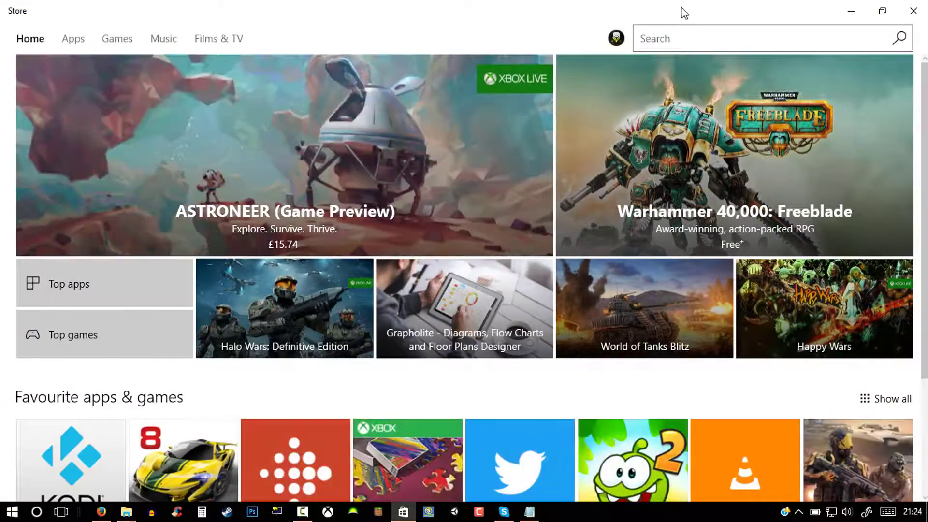
left_click(699, 39)
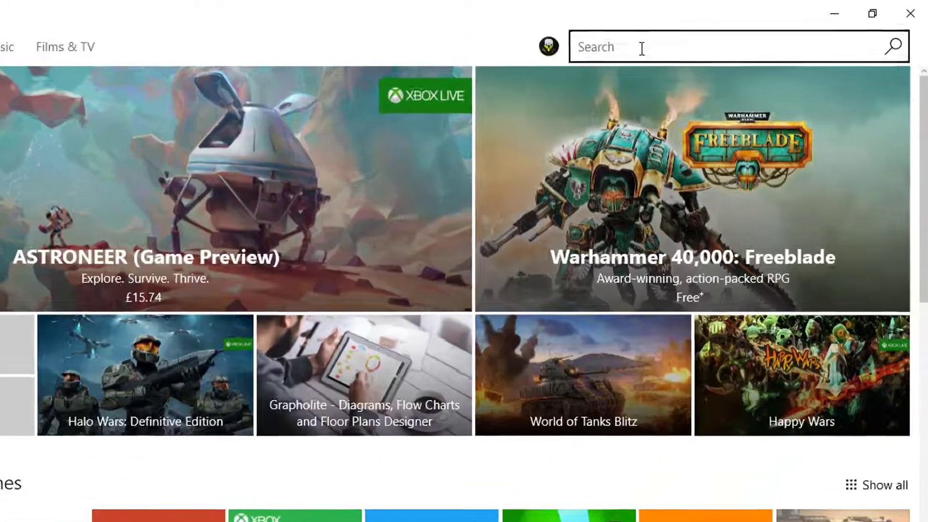
type("xbox be")
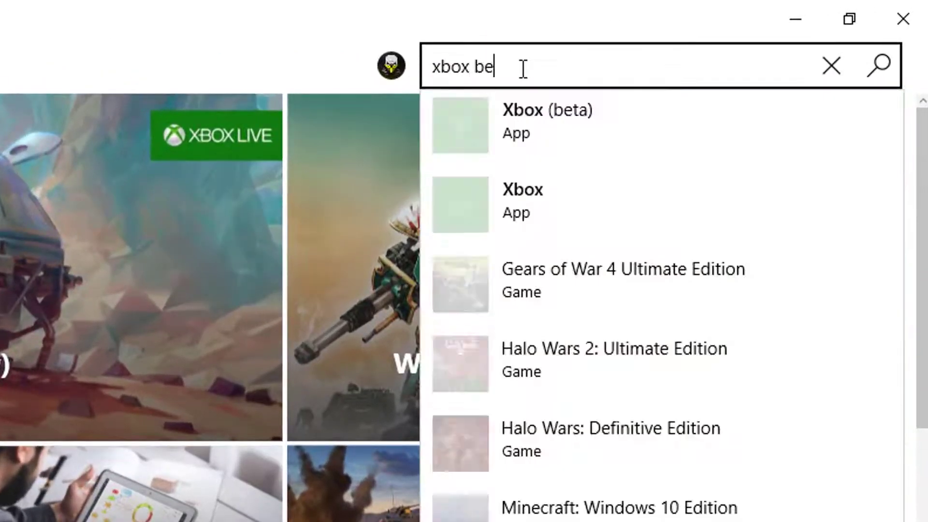
type("ta")
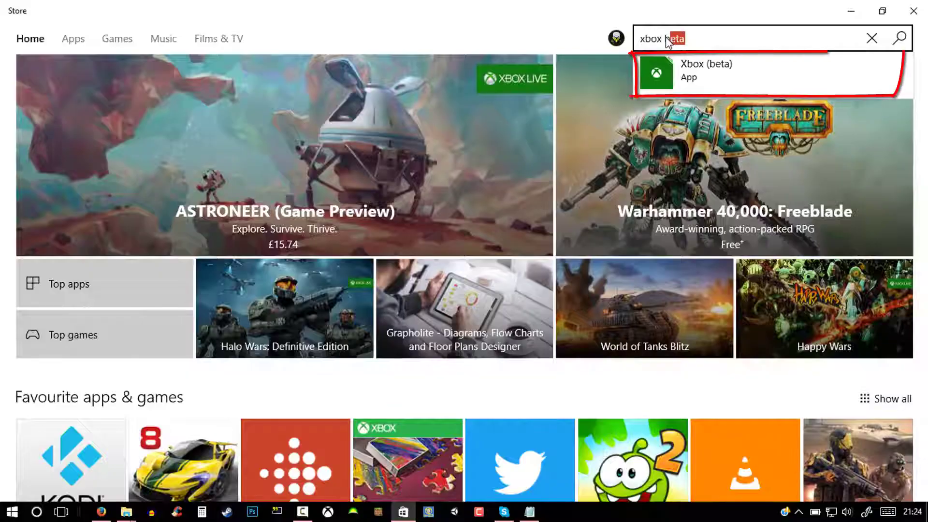
key("BackSpace")
key("BackSpace")
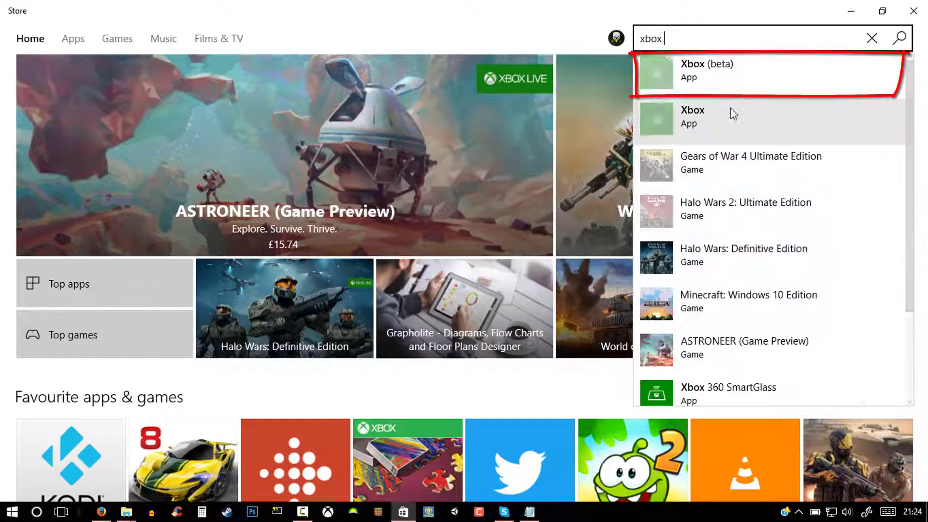
left_click(726, 64)
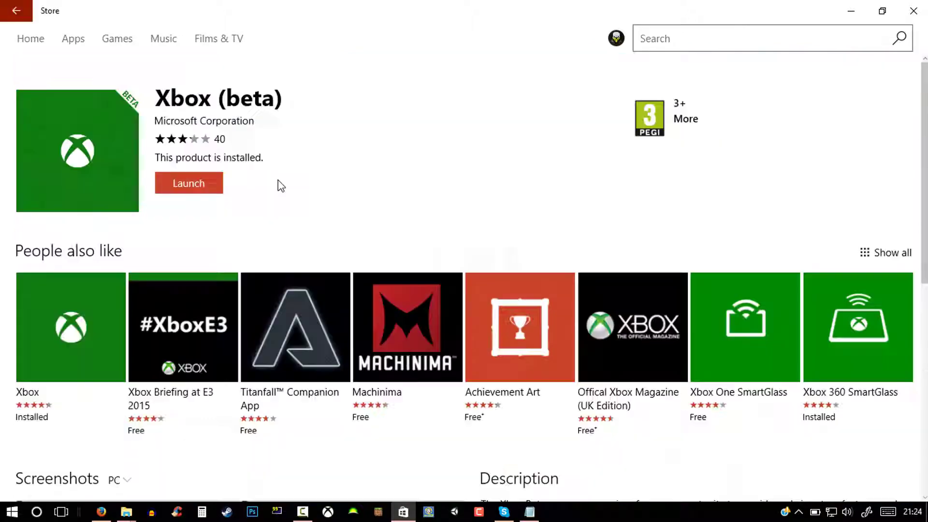
Launch the Xbox (beta) app and open your own profile for customising.
left_click(228, 183)
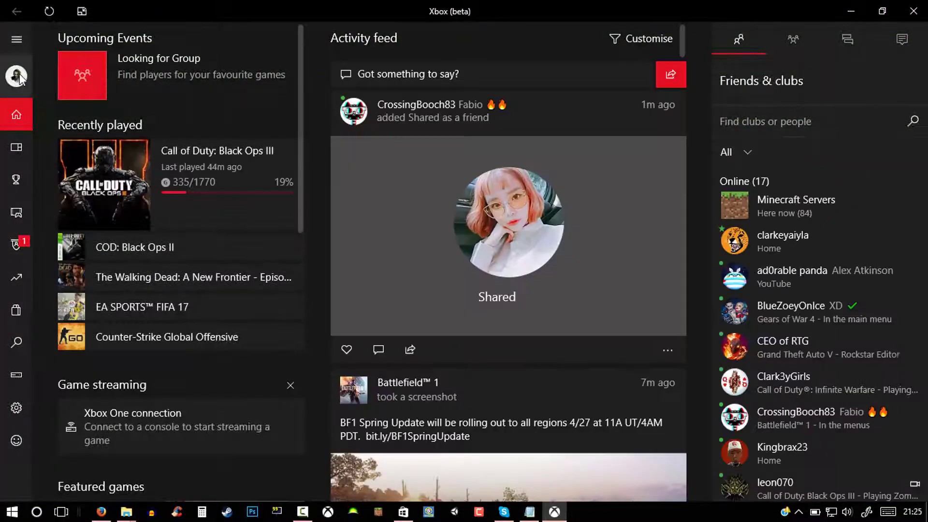
left_click(17, 76)
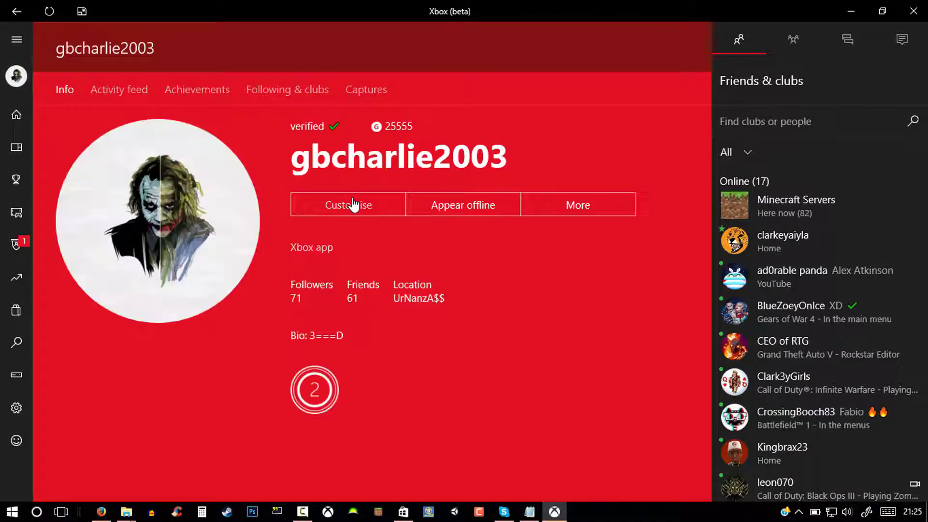
left_click(353, 204)
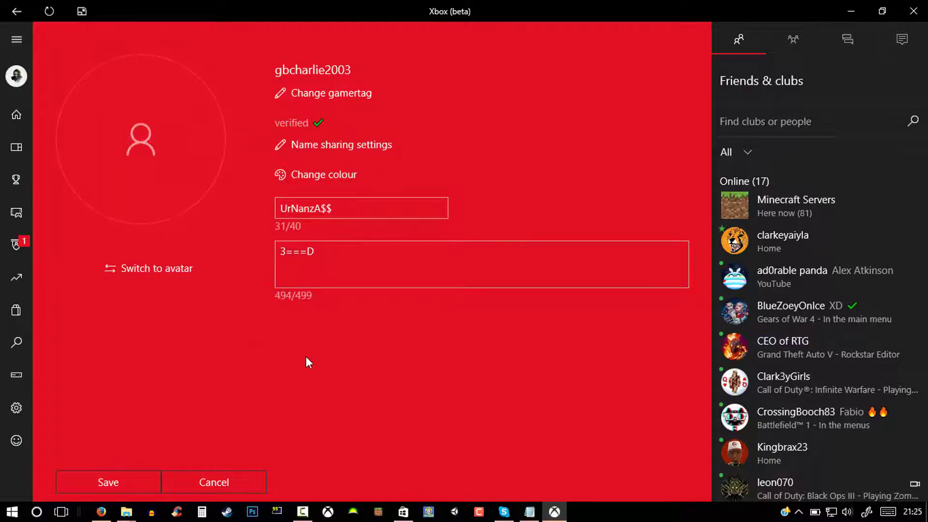
Open the gamerpic chooser for the profile picture and opt for a custom picture.
mouse_move(162, 135)
left_click(133, 141)
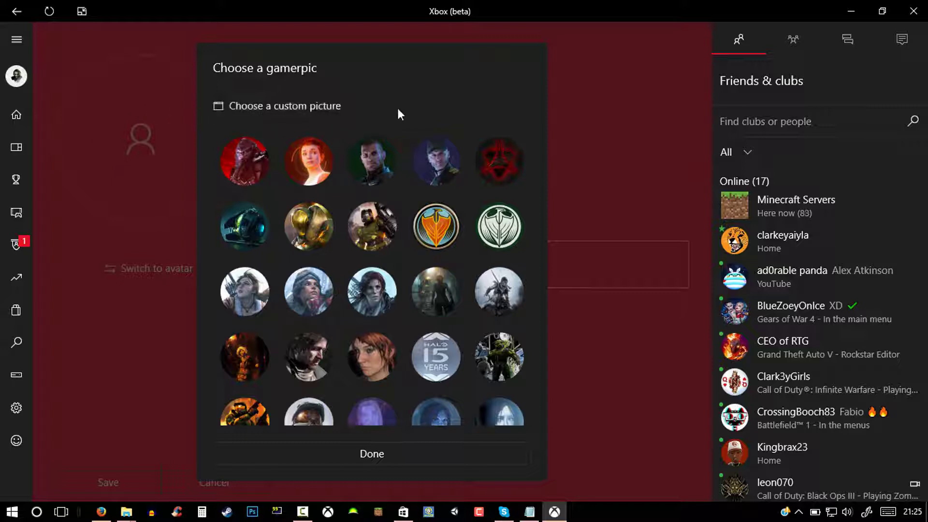
left_click(315, 115)
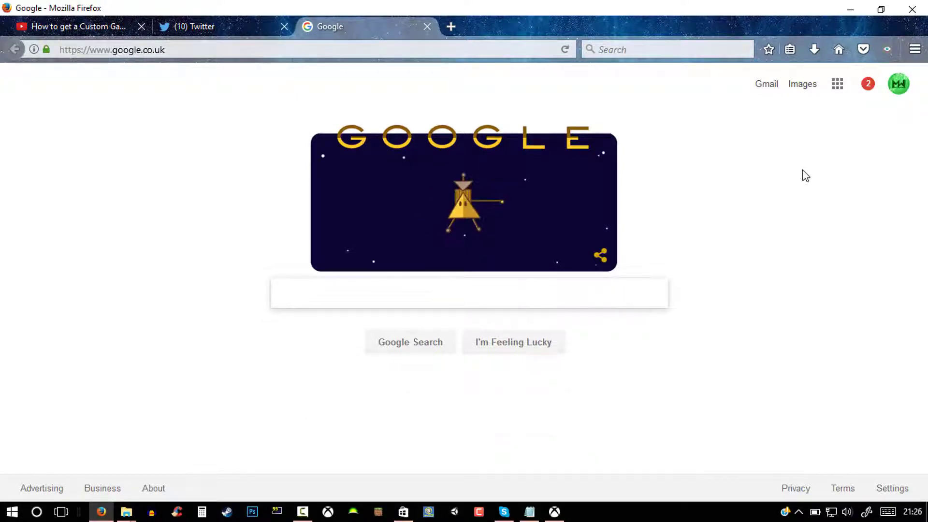
Switch to Firefox and search Google Images for "gaming hd background", browsing the wallpaper results.
type("gaming hd background")
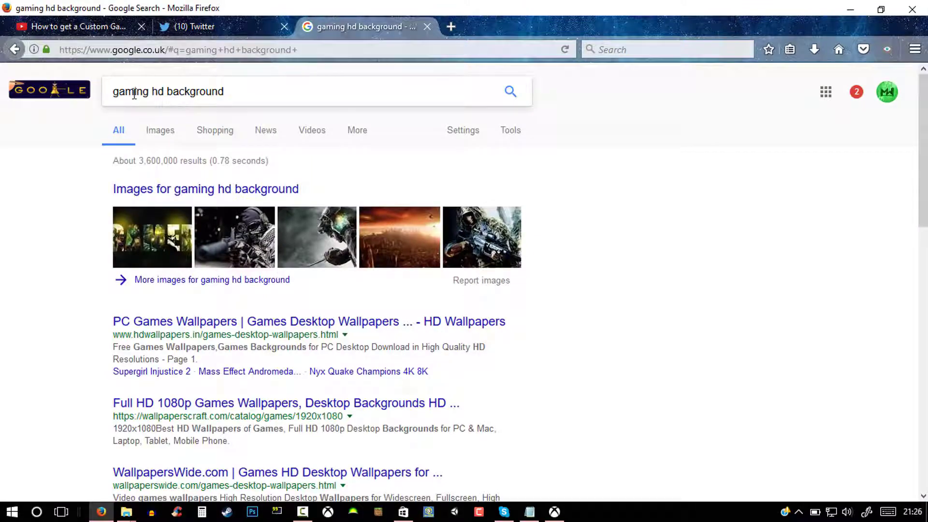
left_click(159, 131)
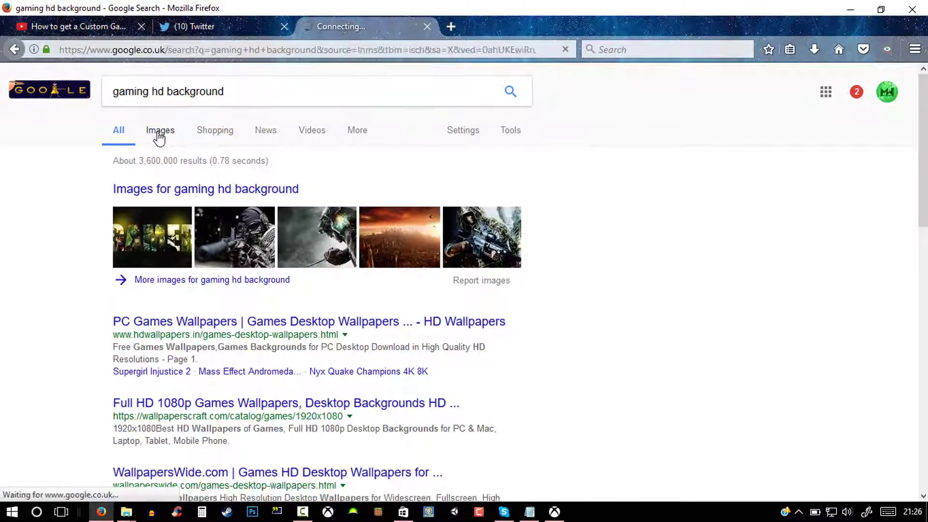
scroll(874, 201, "down", 10)
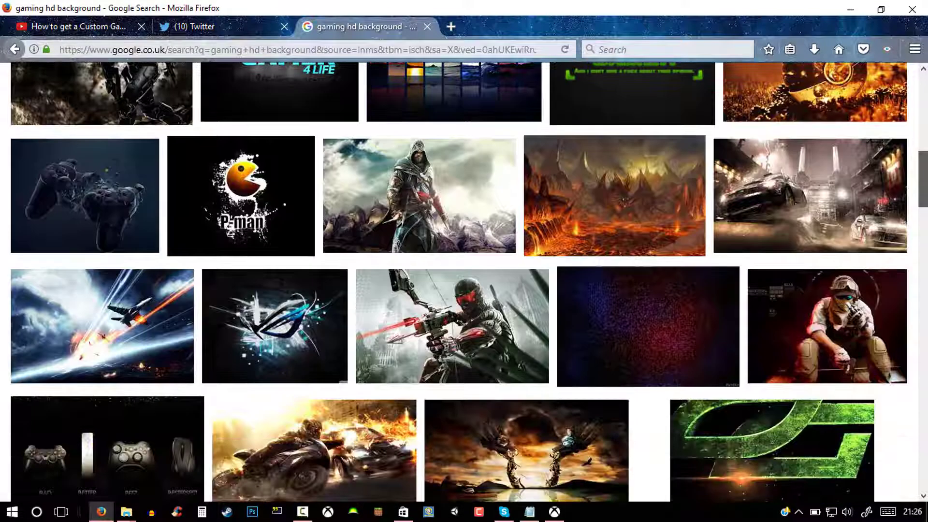
scroll(875, 200, "down", 2)
scroll(874, 145, "up", 15)
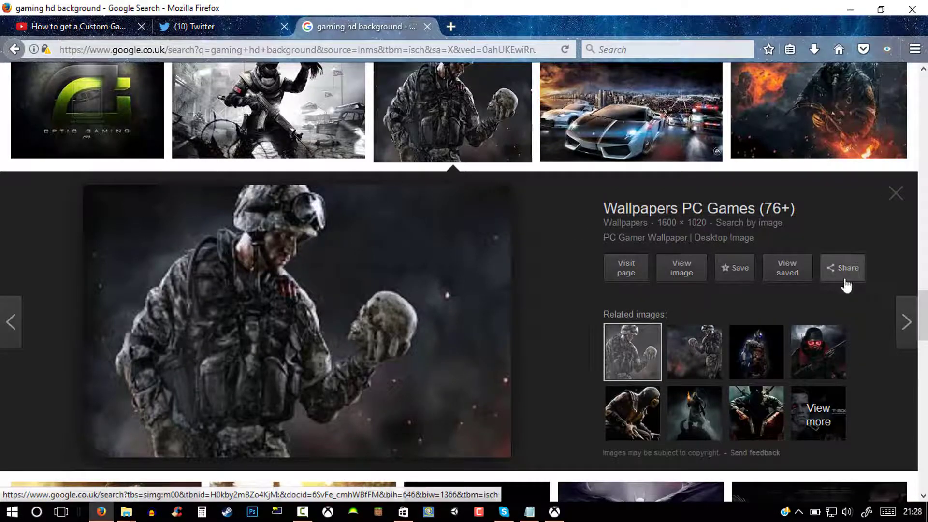
Preview the 1920 × 1080 hooded assassin wallpaper in the image results and save it as a picture on the desktop.
scroll(456, 222, "down", 10)
left_click(456, 222)
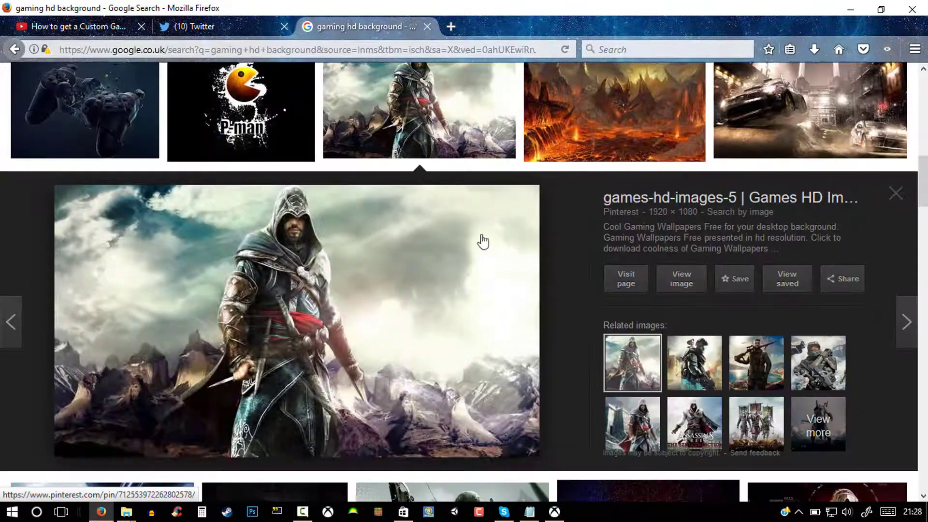
right_click(399, 331)
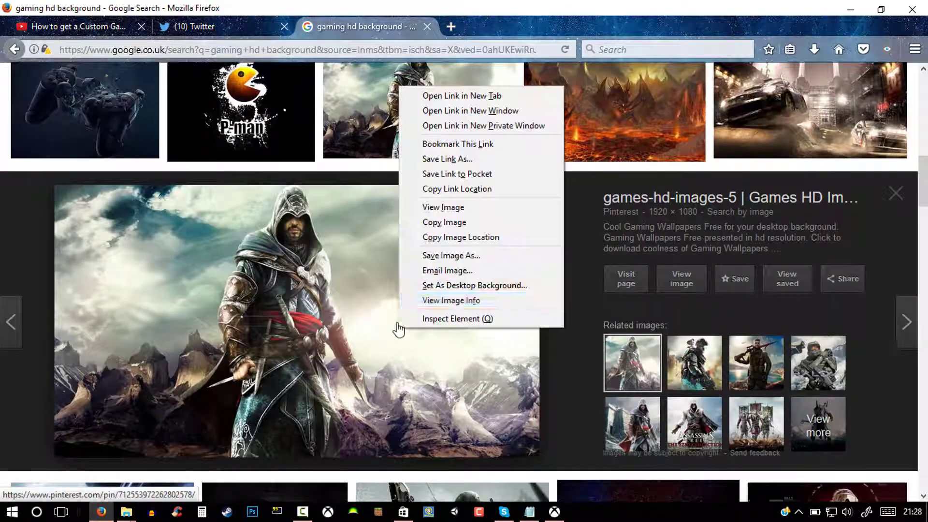
left_click(467, 260)
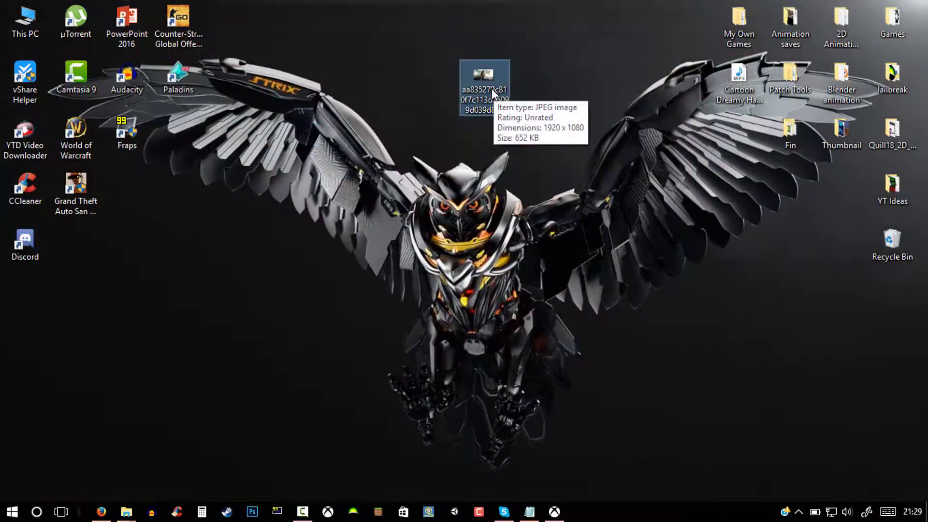
left_click_drag(492, 88, 457, 74)
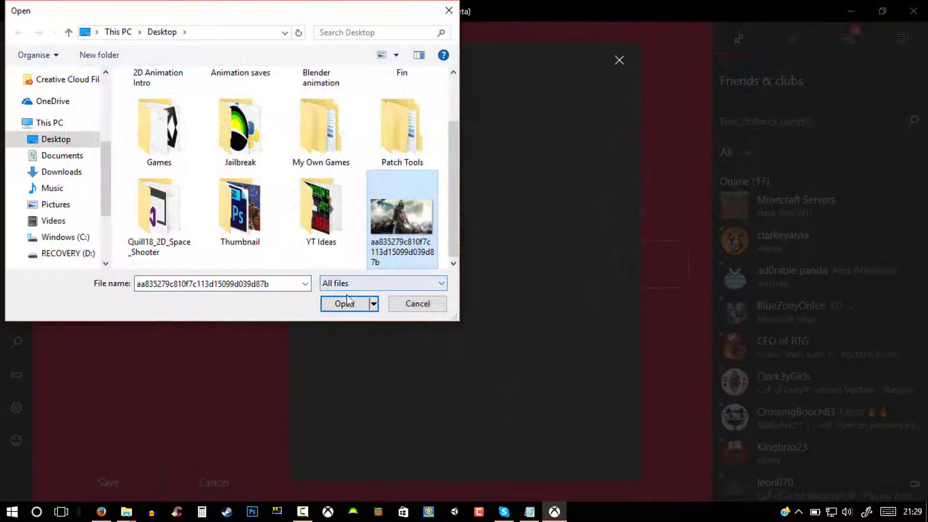
Load the saved wallpaper as the custom gamerpic, position the figure within the crop circle, and close the editor without applying it.
left_click(342, 303)
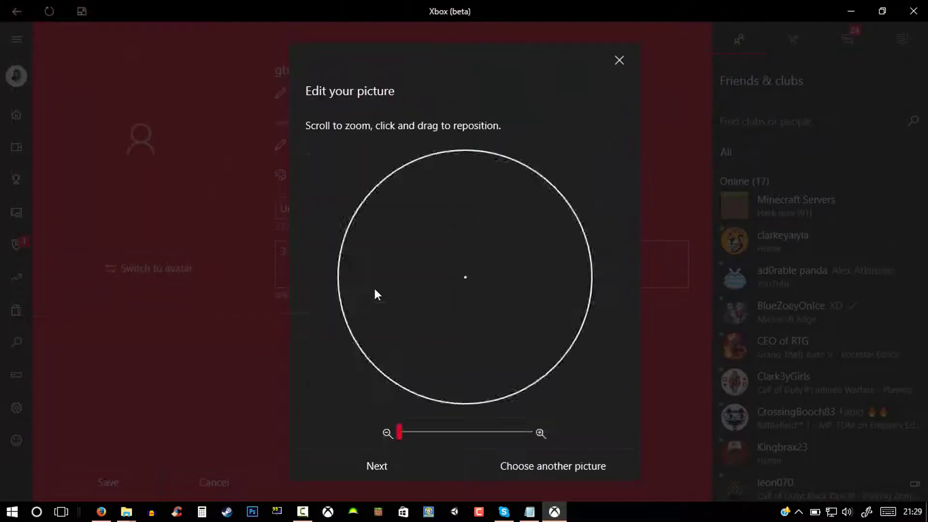
left_click_drag(375, 274, 453, 190)
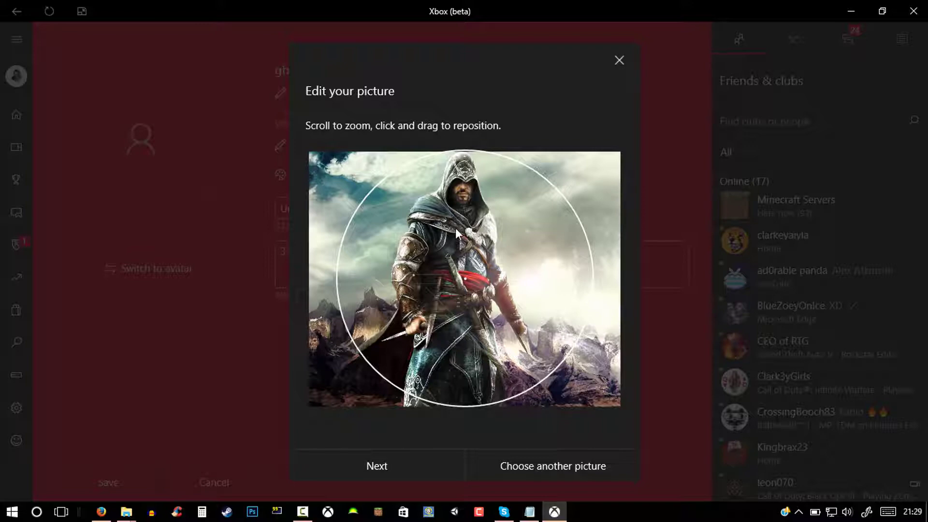
left_click_drag(455, 228, 458, 227)
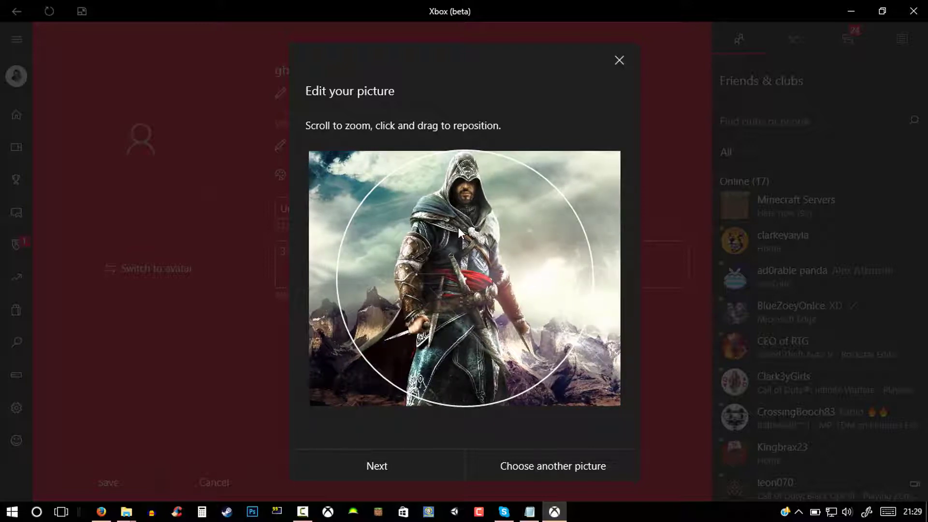
left_click(618, 58)
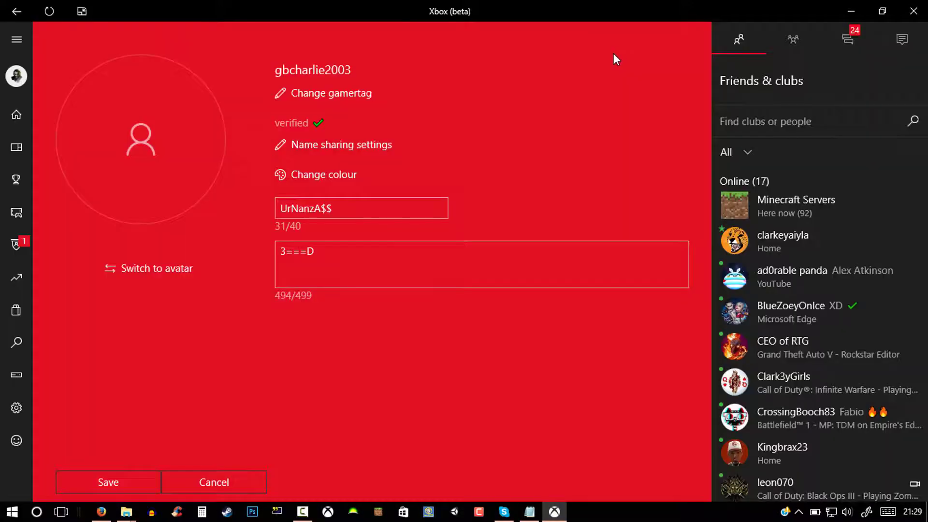
left_click(23, 72)
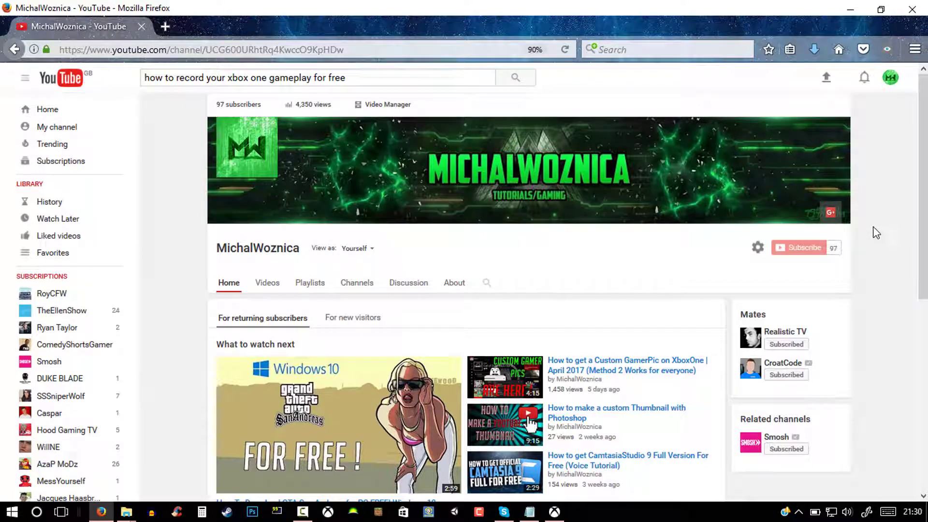
Switch to Firefox and look through the uploaded videos on the open YouTube channel.
left_click(264, 281)
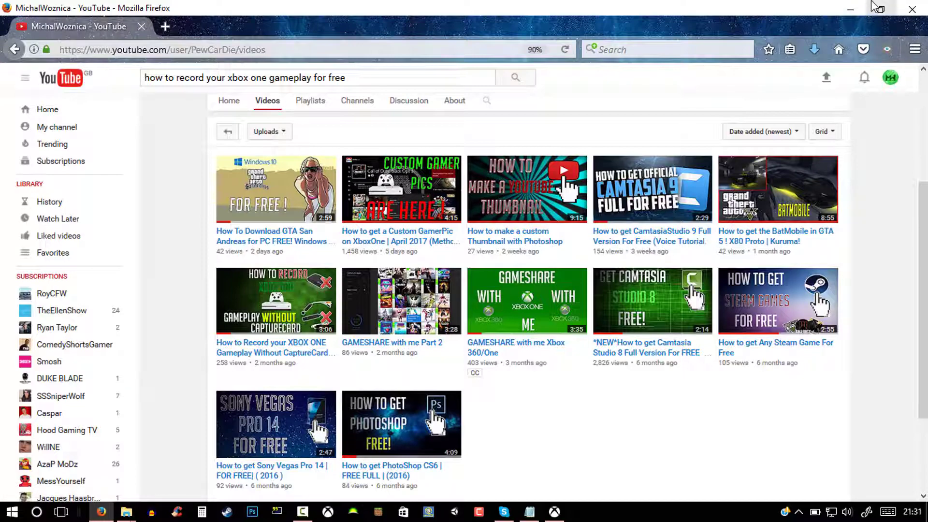
left_click(877, 7)
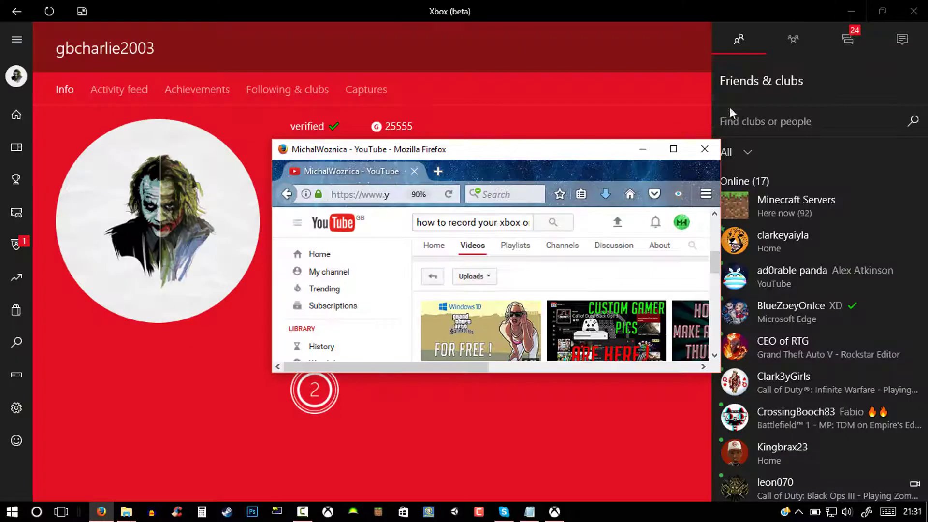
left_click(673, 149)
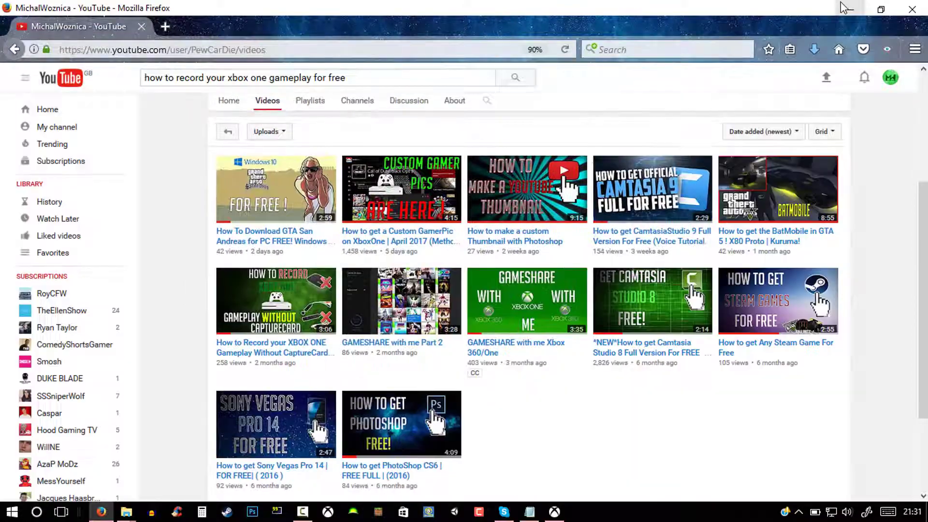
scroll(814, 162, "up", 5)
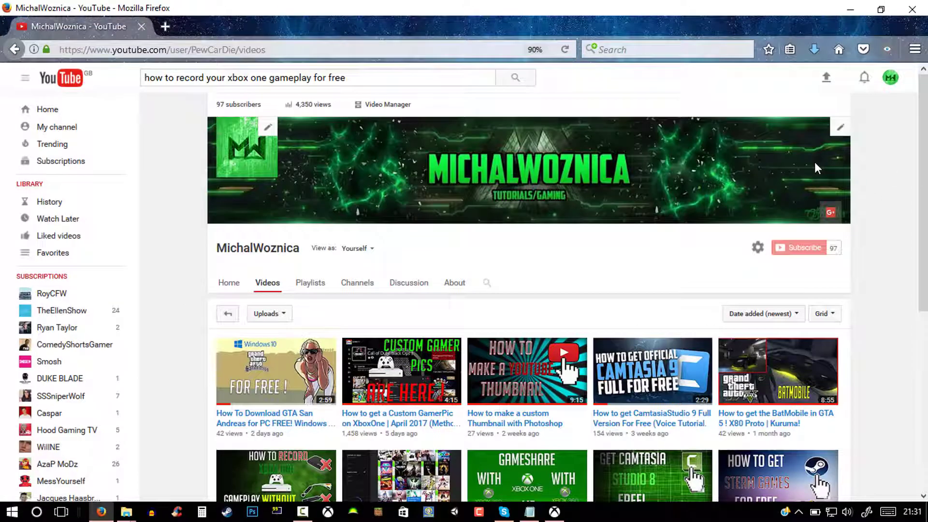